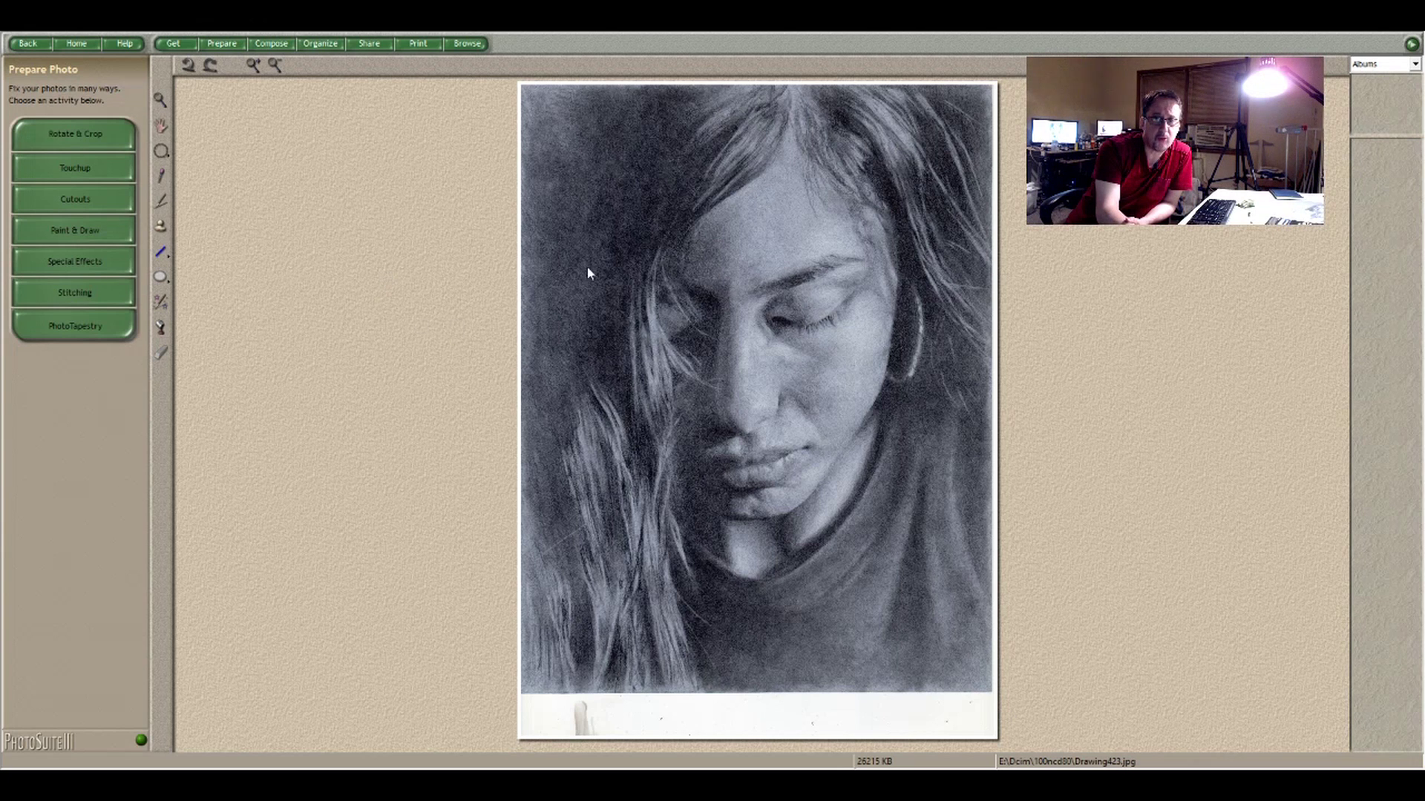
- Crop off the bottom white strip and pull the left, right and top edges slightly inward
{"action": "left_click", "coordinate": [91, 132]}
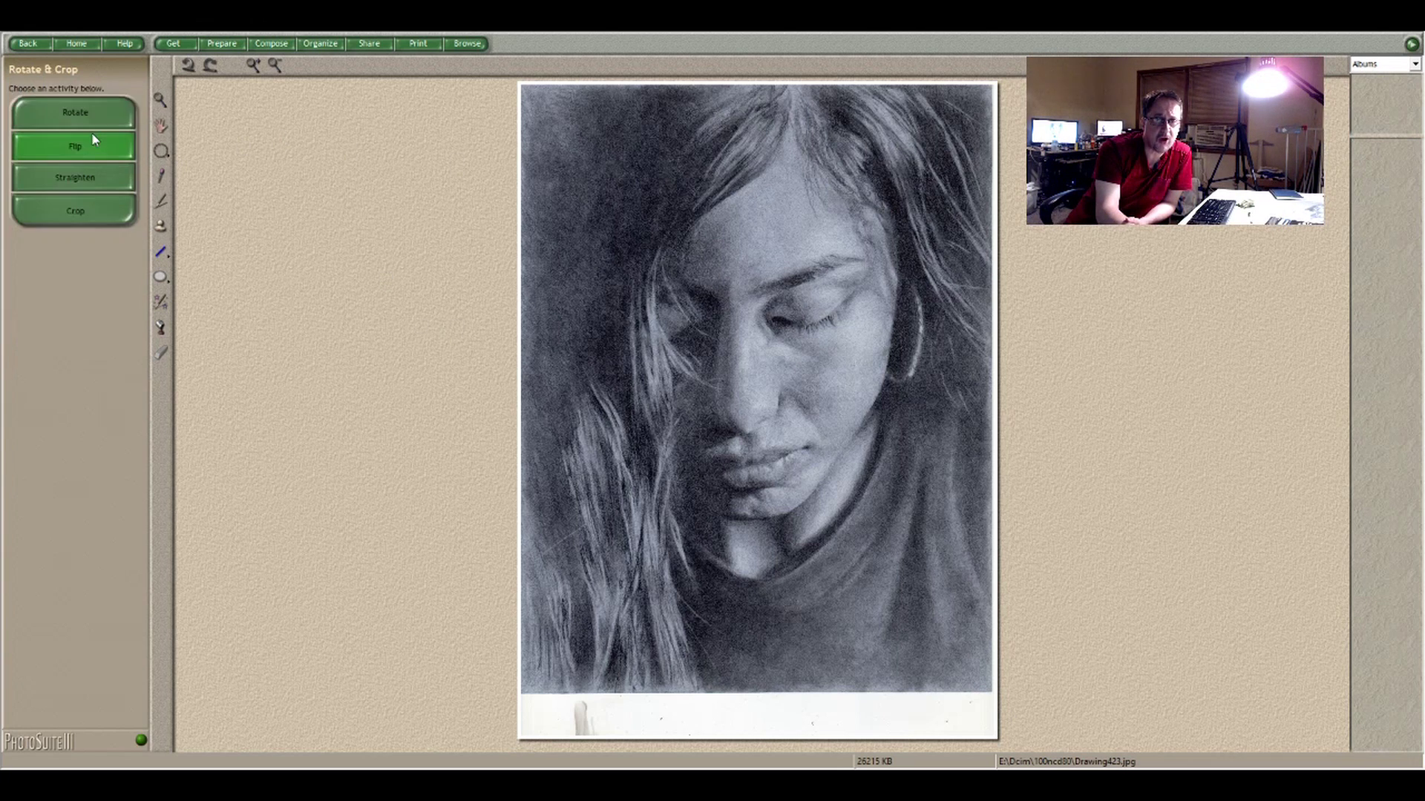
{"action": "left_click", "coordinate": [85, 211]}
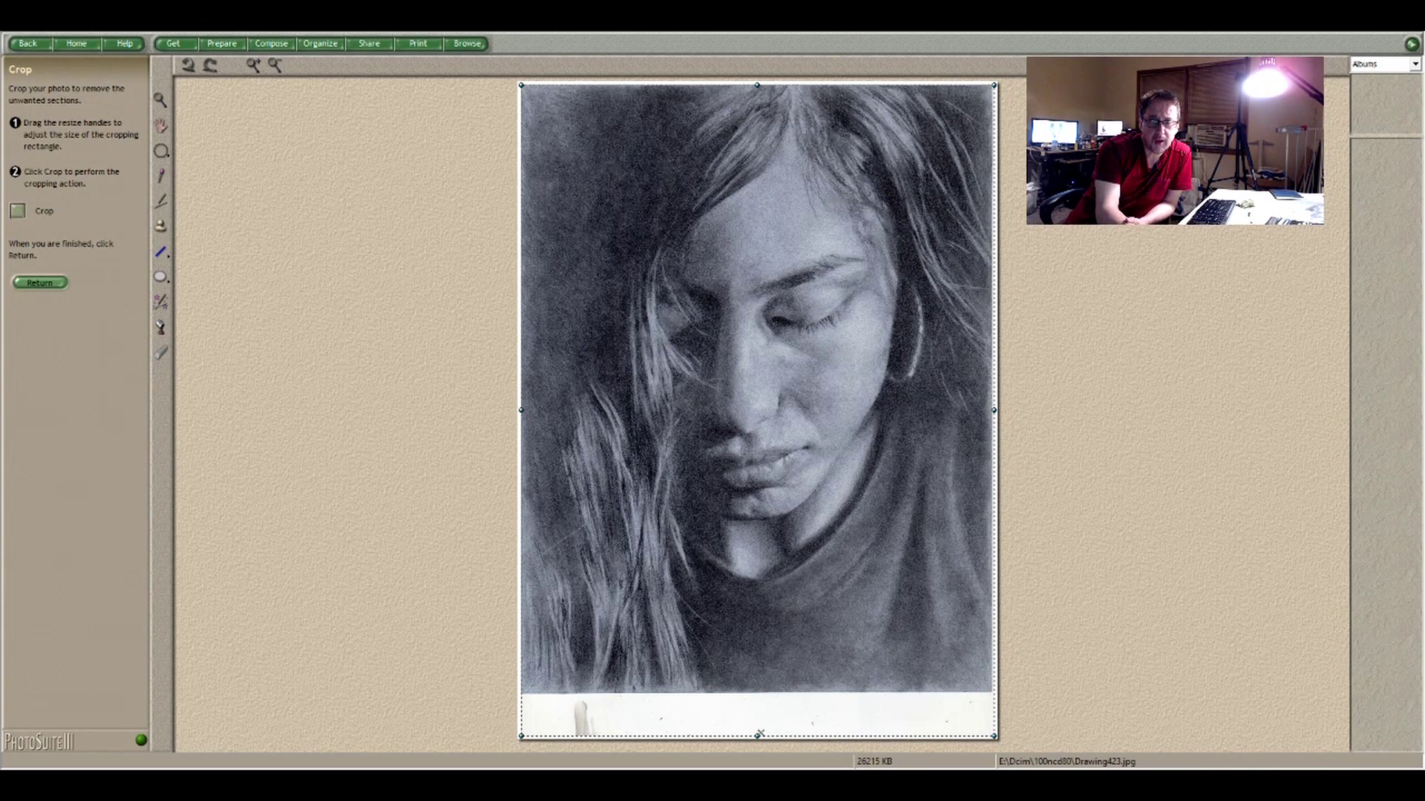
{"action": "left_click_drag", "start_coordinate": [757, 735], "coordinate": [757, 685]}
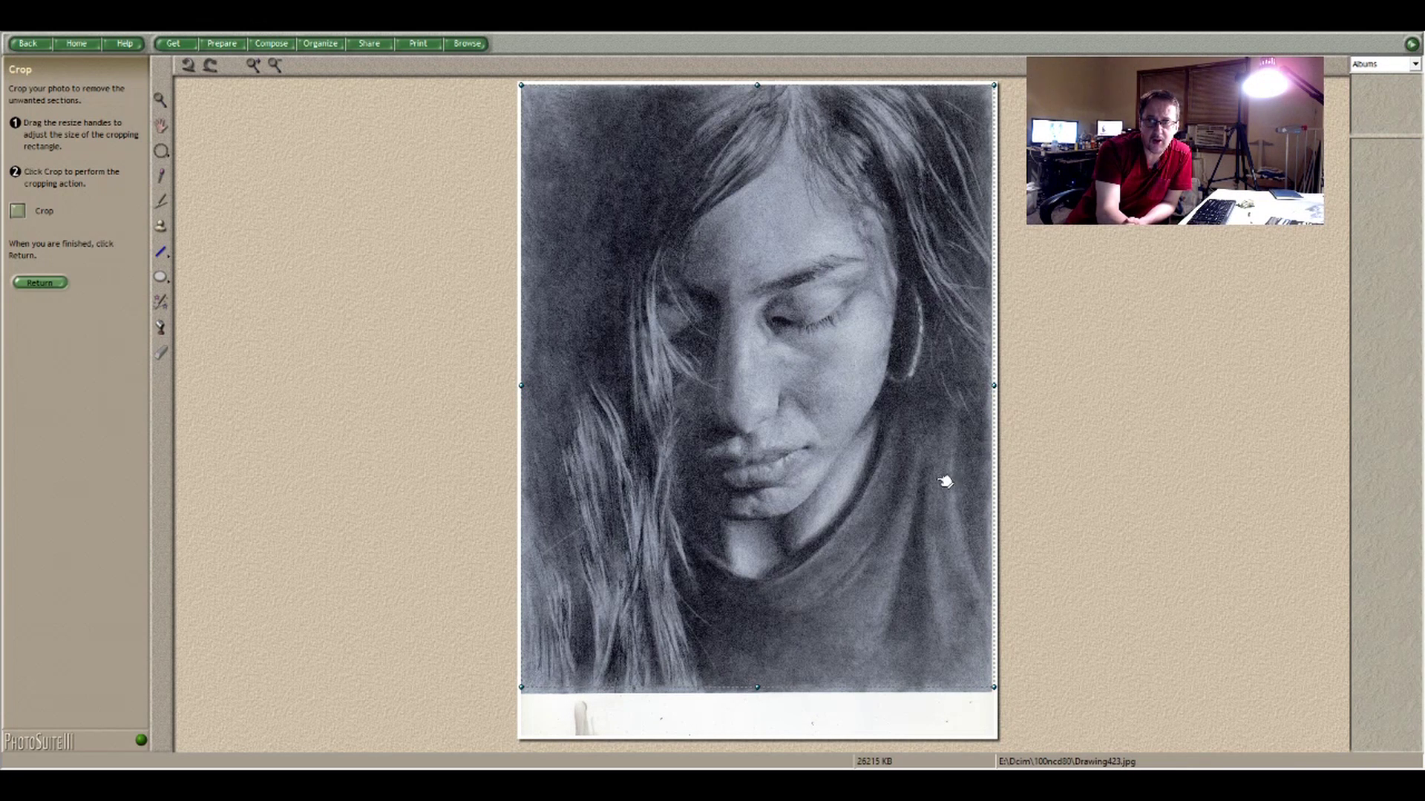
{"action": "left_click_drag", "start_coordinate": [993, 384], "coordinate": [987, 384]}
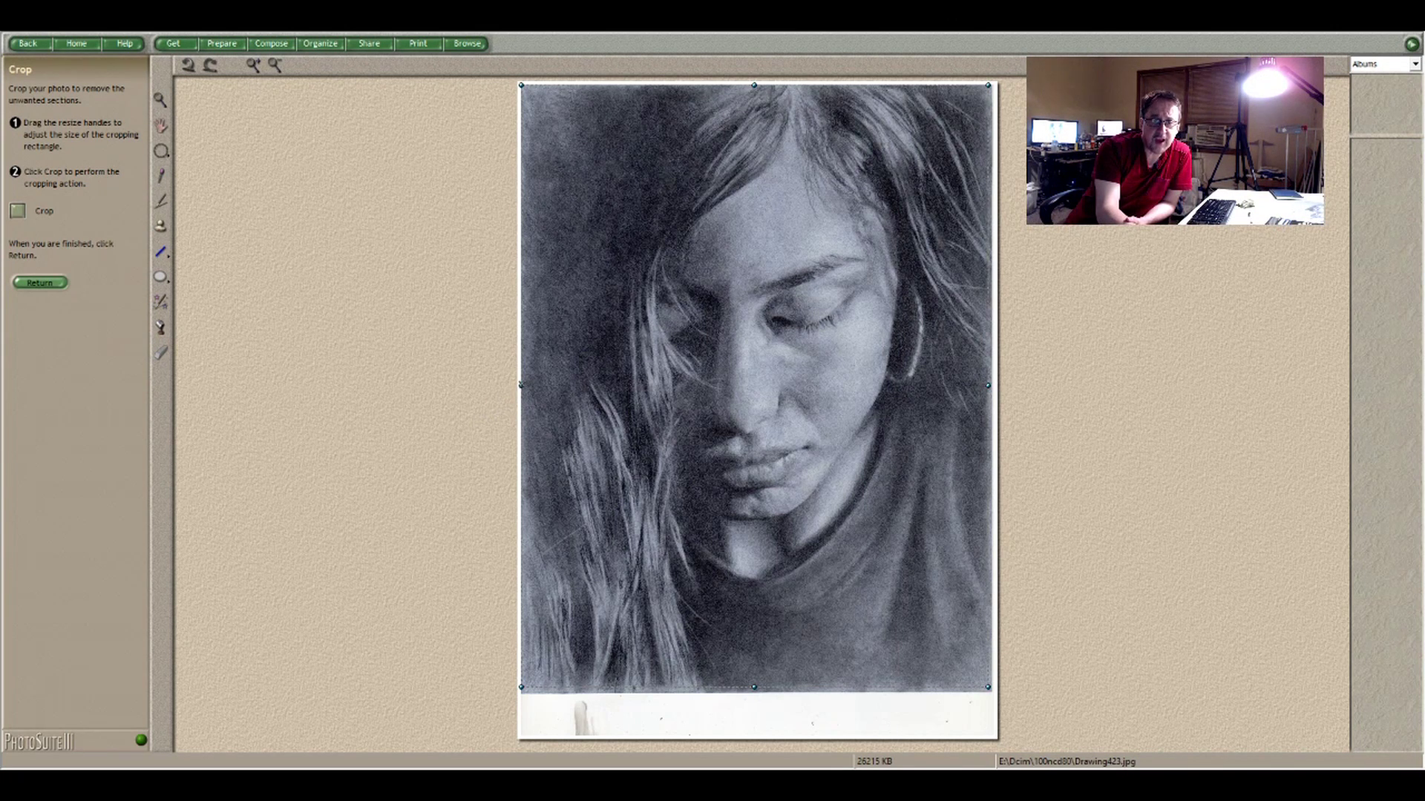
{"action": "left_click_drag", "start_coordinate": [520, 384], "coordinate": [525, 385]}
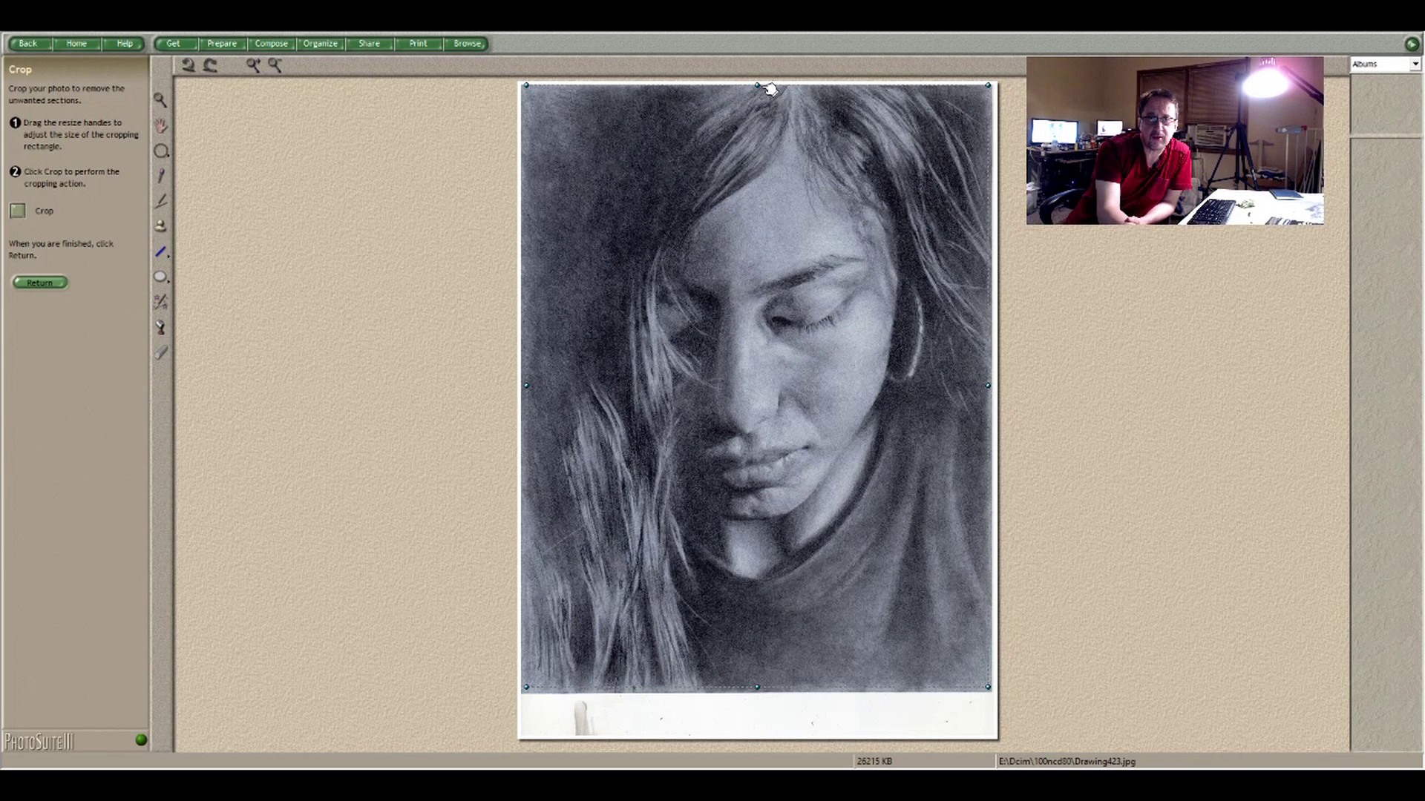
{"action": "left_click_drag", "start_coordinate": [757, 84], "coordinate": [758, 87]}
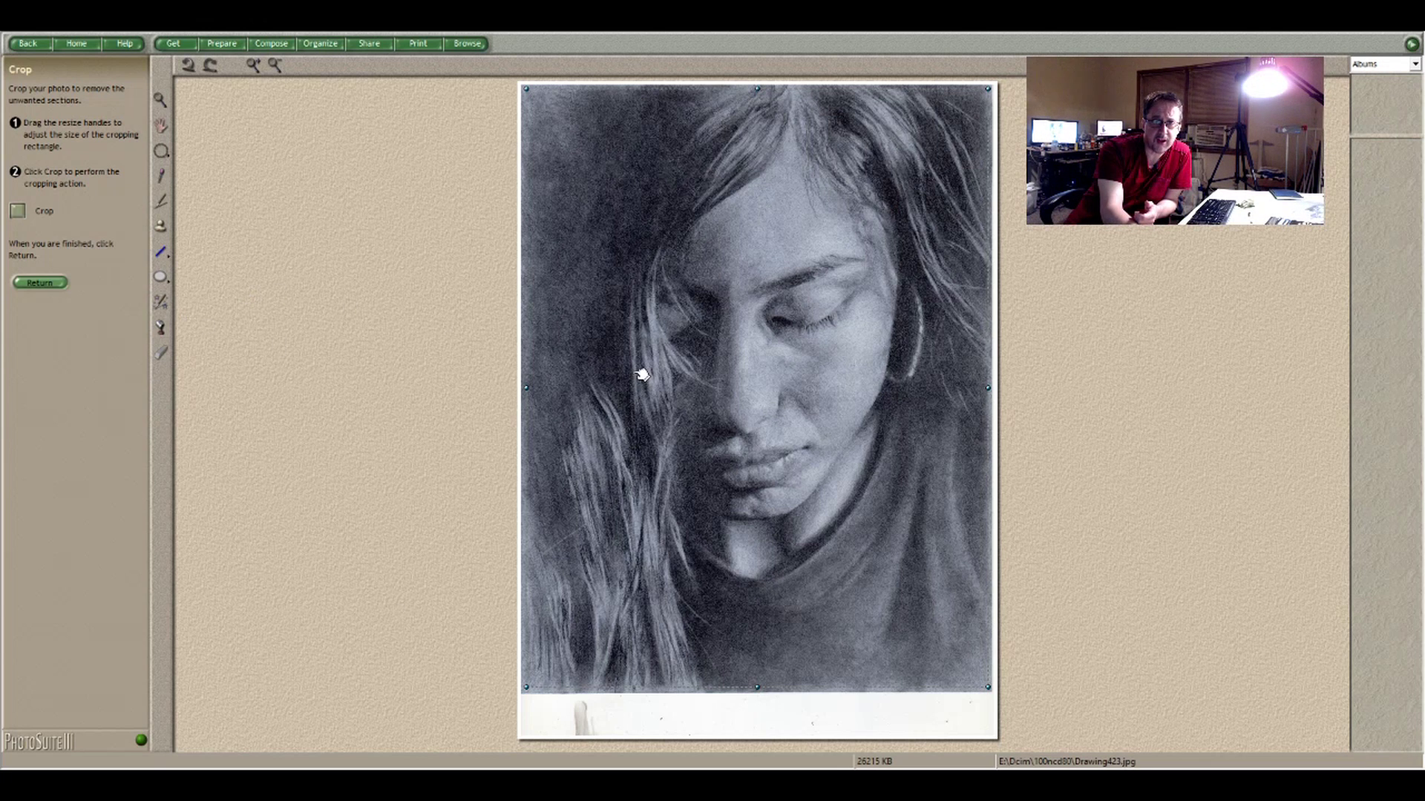
{"action": "left_click", "coordinate": [20, 213]}
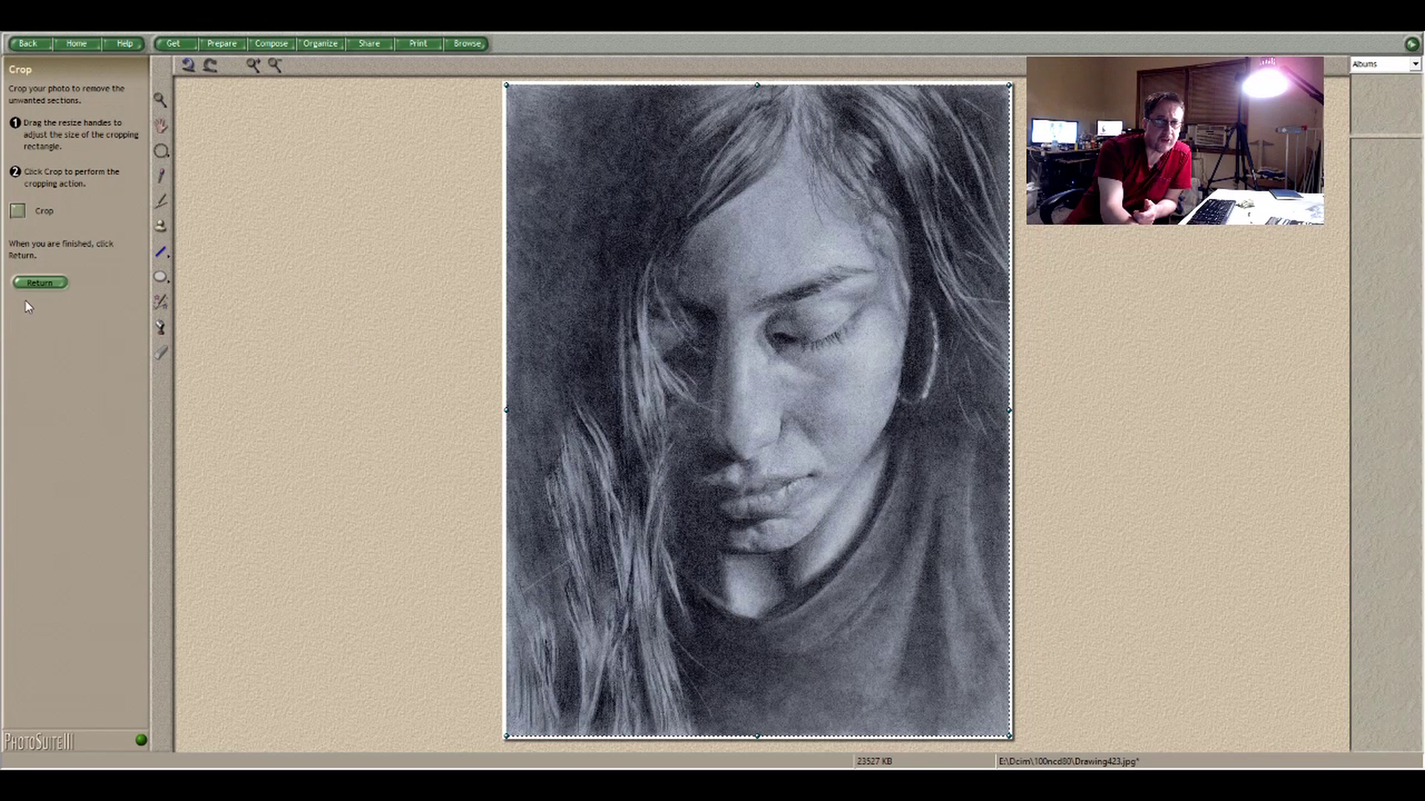
{"action": "left_click", "coordinate": [37, 283]}
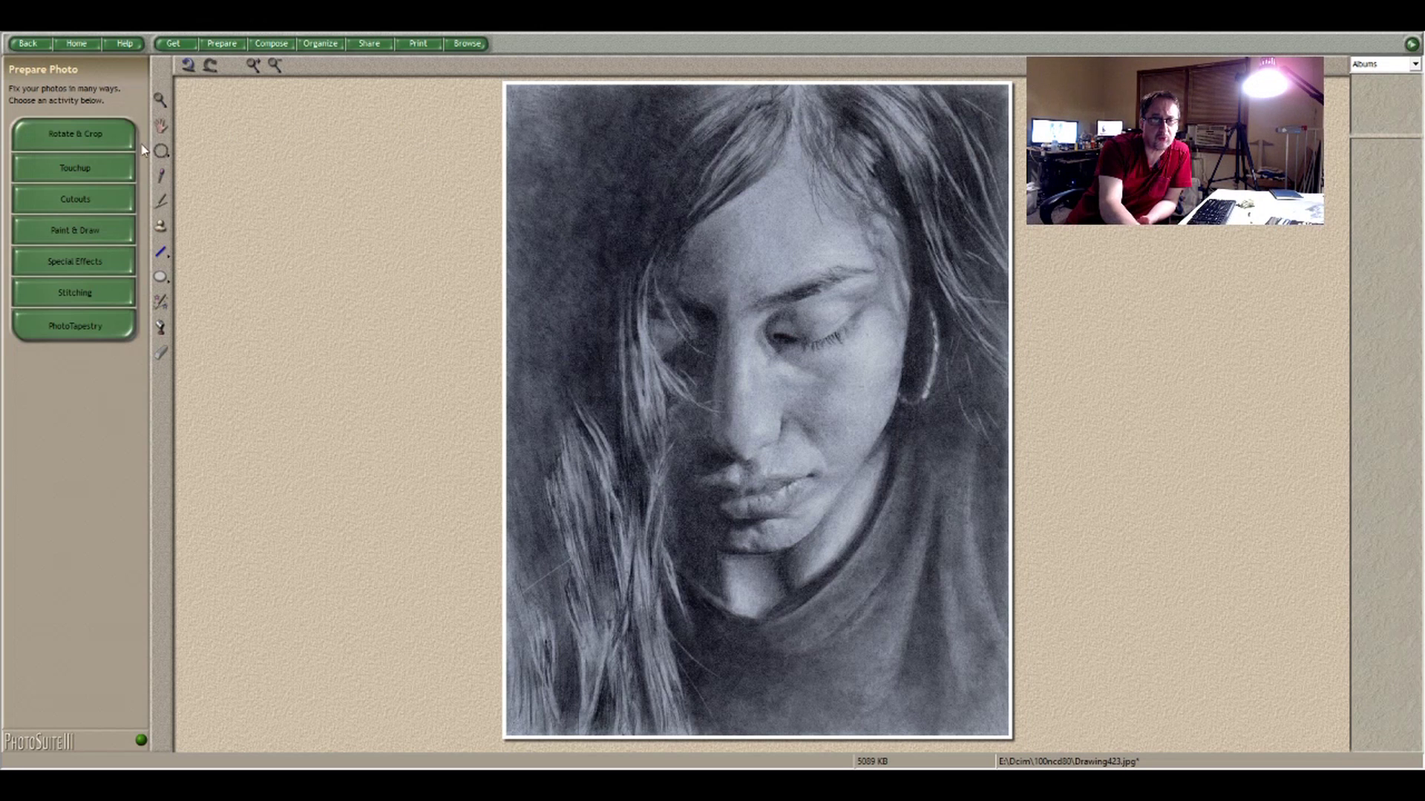
- Open Touchup and go into its Touchup Filters panel
{"action": "left_click", "coordinate": [101, 162]}
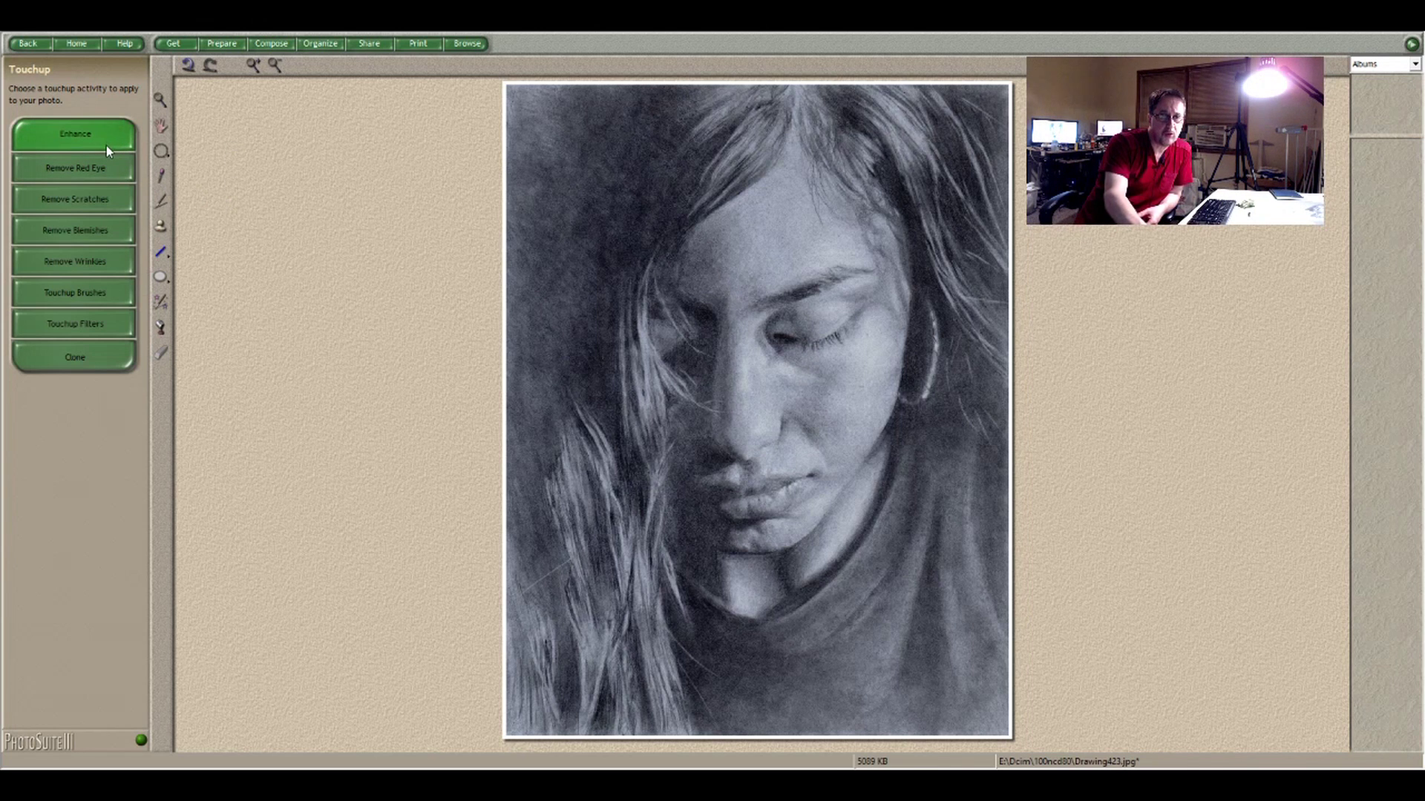
{"action": "left_click", "coordinate": [98, 327]}
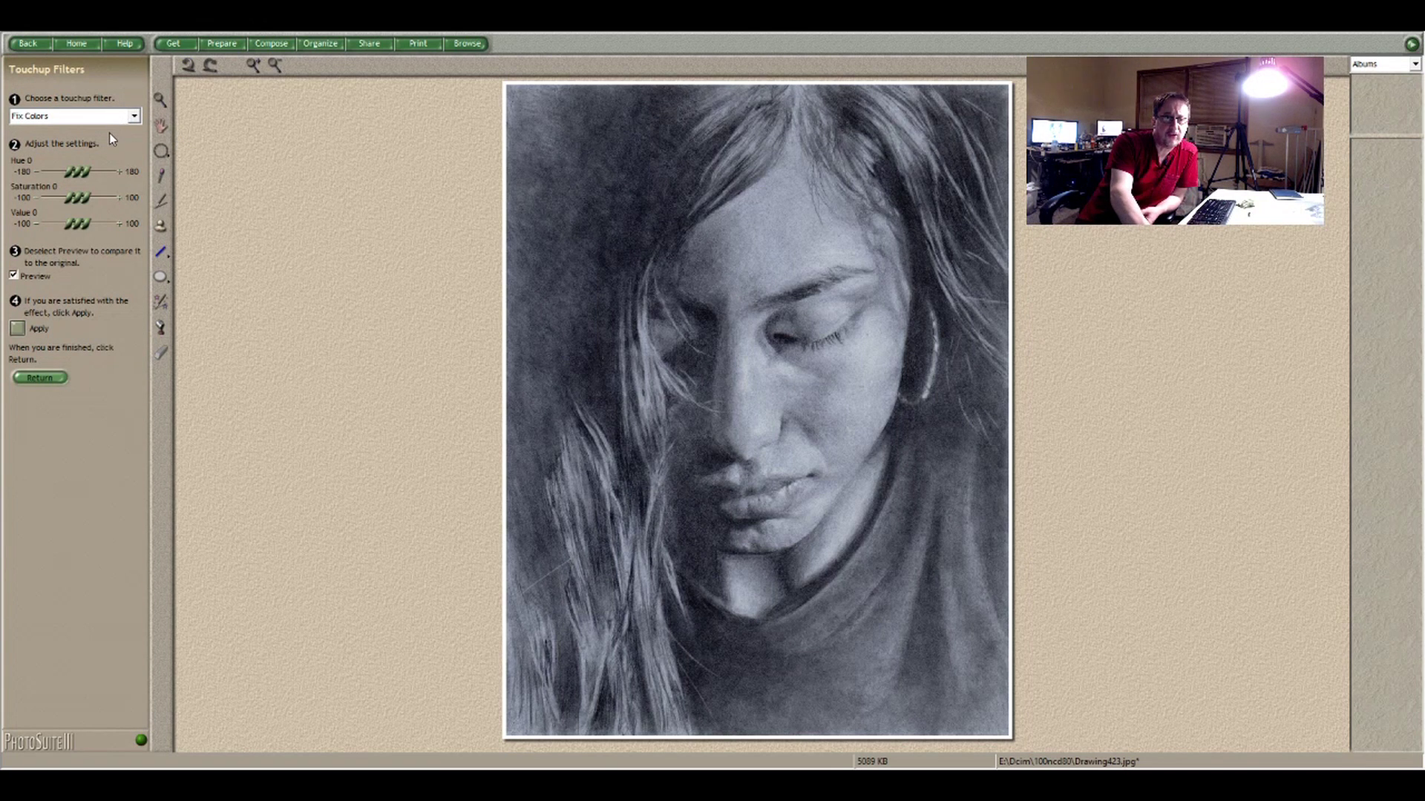
- Switch the filter to Brightness and Contrast and set brightness 3, contrast 6
{"action": "key", "text": "Up"}
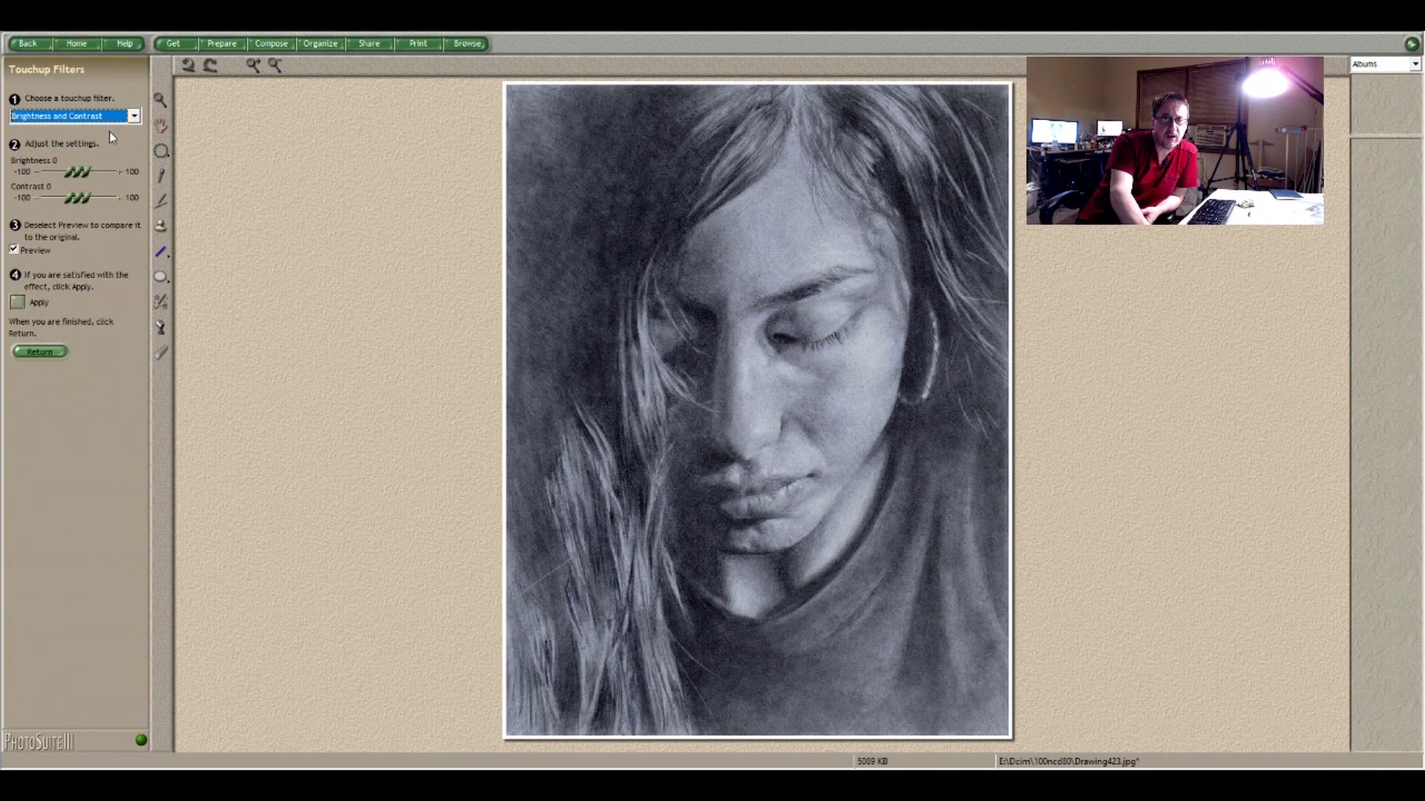
{"action": "left_click", "coordinate": [83, 174]}
{"action": "left_click_drag", "start_coordinate": [83, 174], "coordinate": [88, 175]}
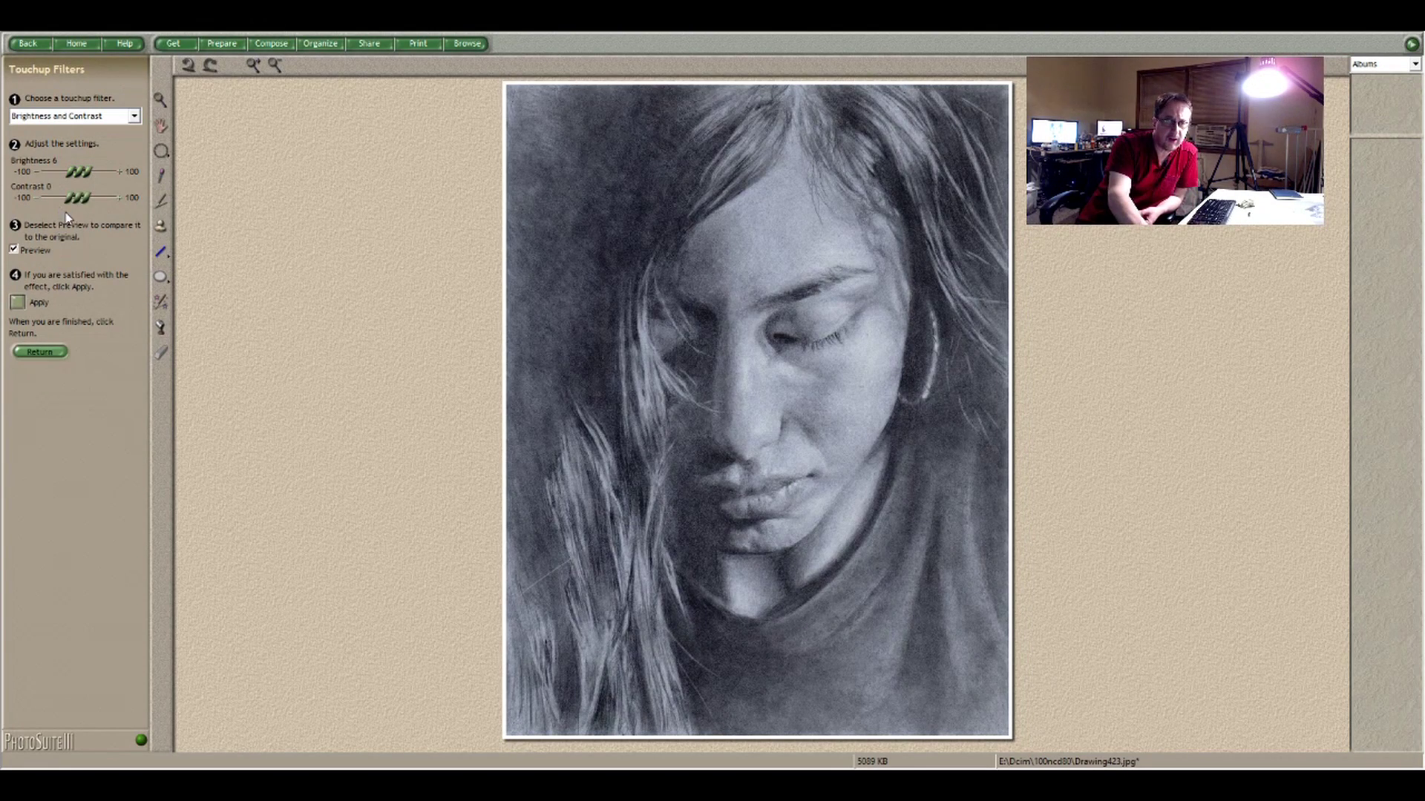
{"action": "left_click_drag", "start_coordinate": [82, 203], "coordinate": [81, 200]}
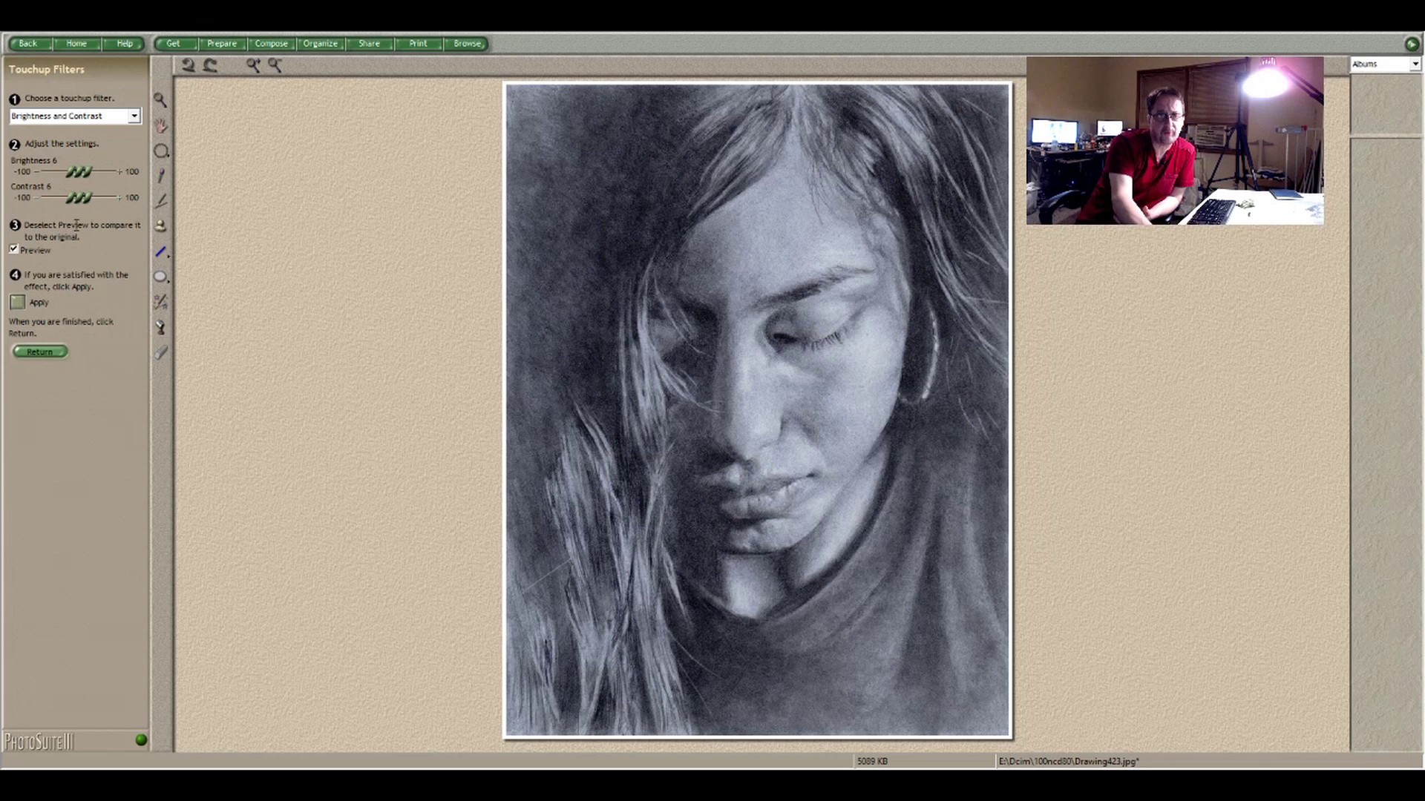
- Compare before and after with Preview, readjust brightness back to 3, and return
{"action": "left_click", "coordinate": [14, 251]}
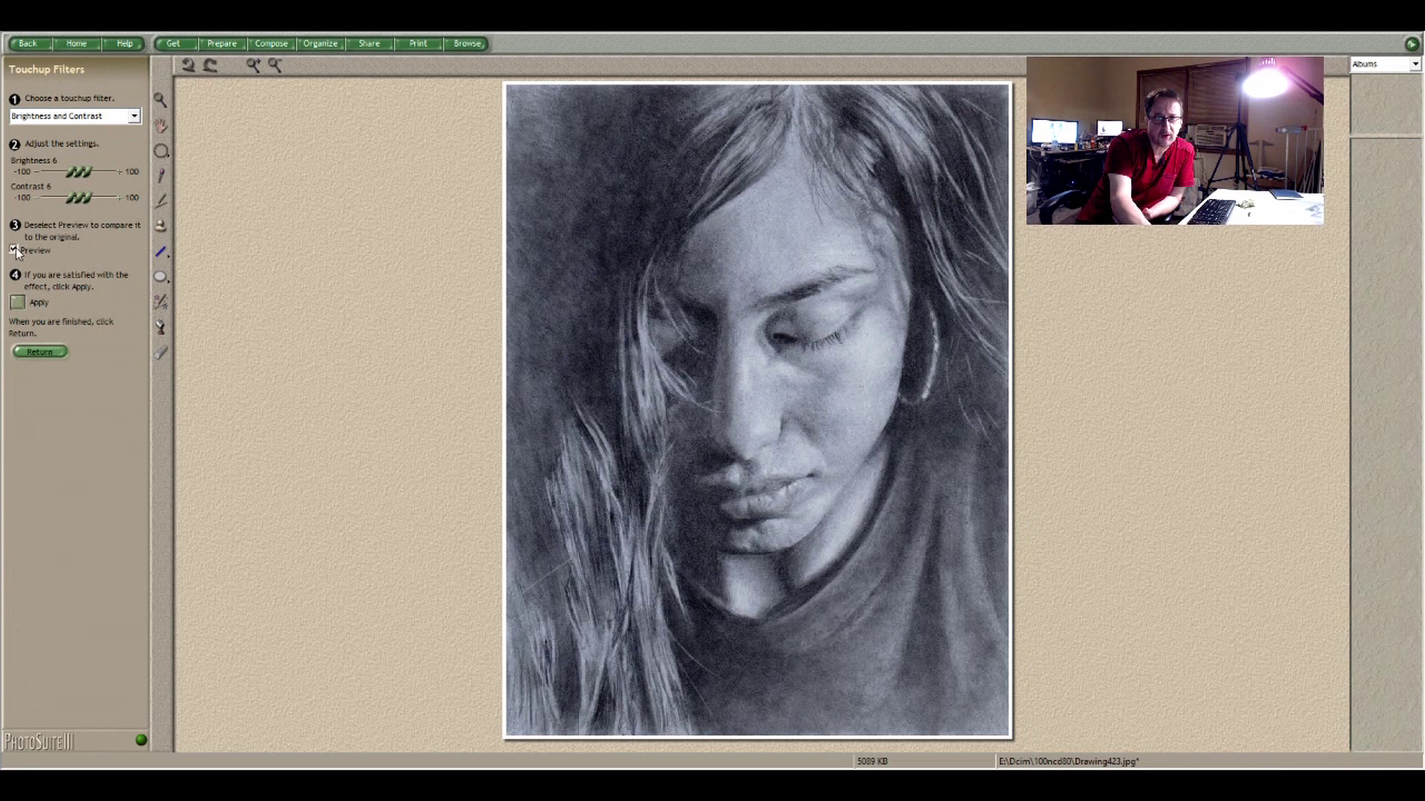
{"action": "left_click", "coordinate": [14, 251]}
{"action": "left_click", "coordinate": [14, 251]}
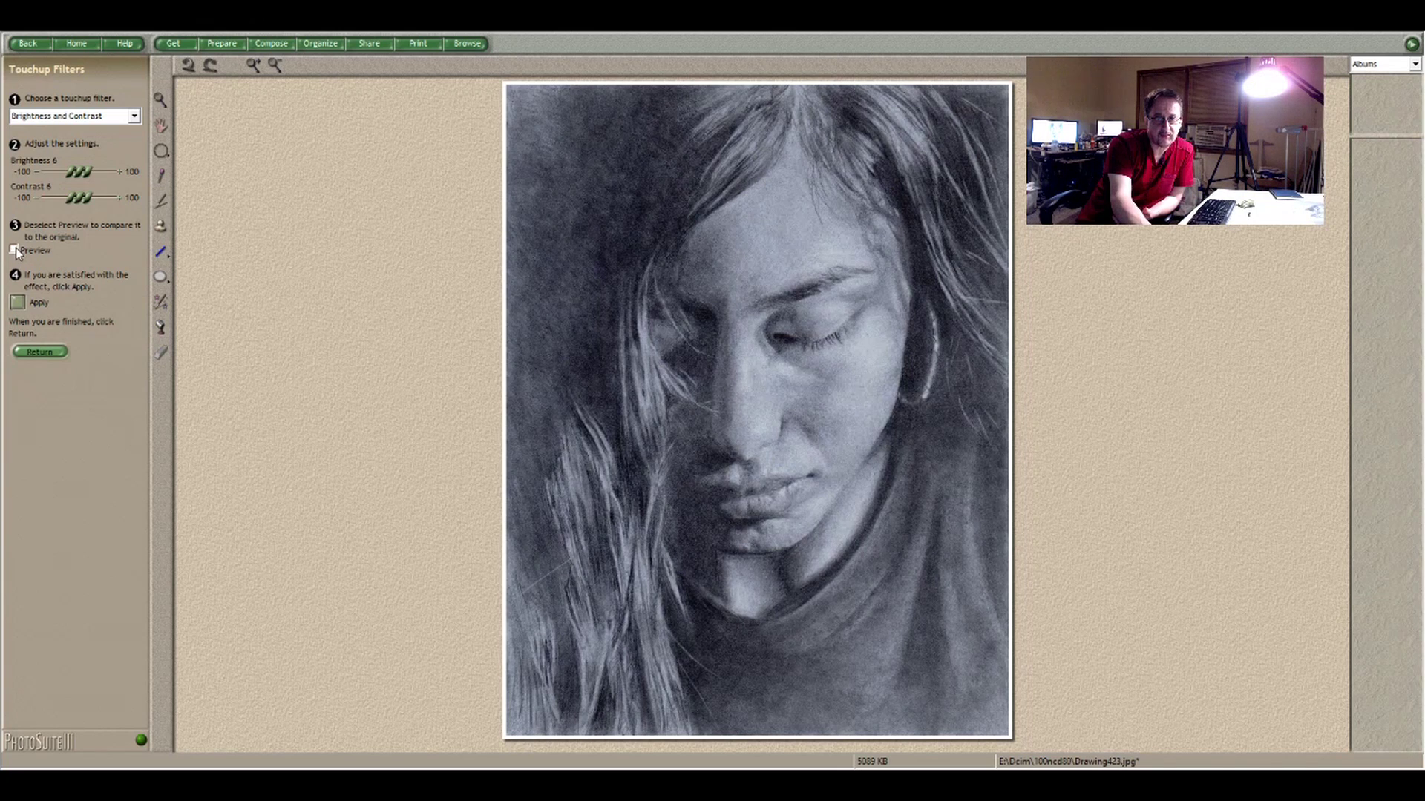
{"action": "left_click", "coordinate": [14, 251]}
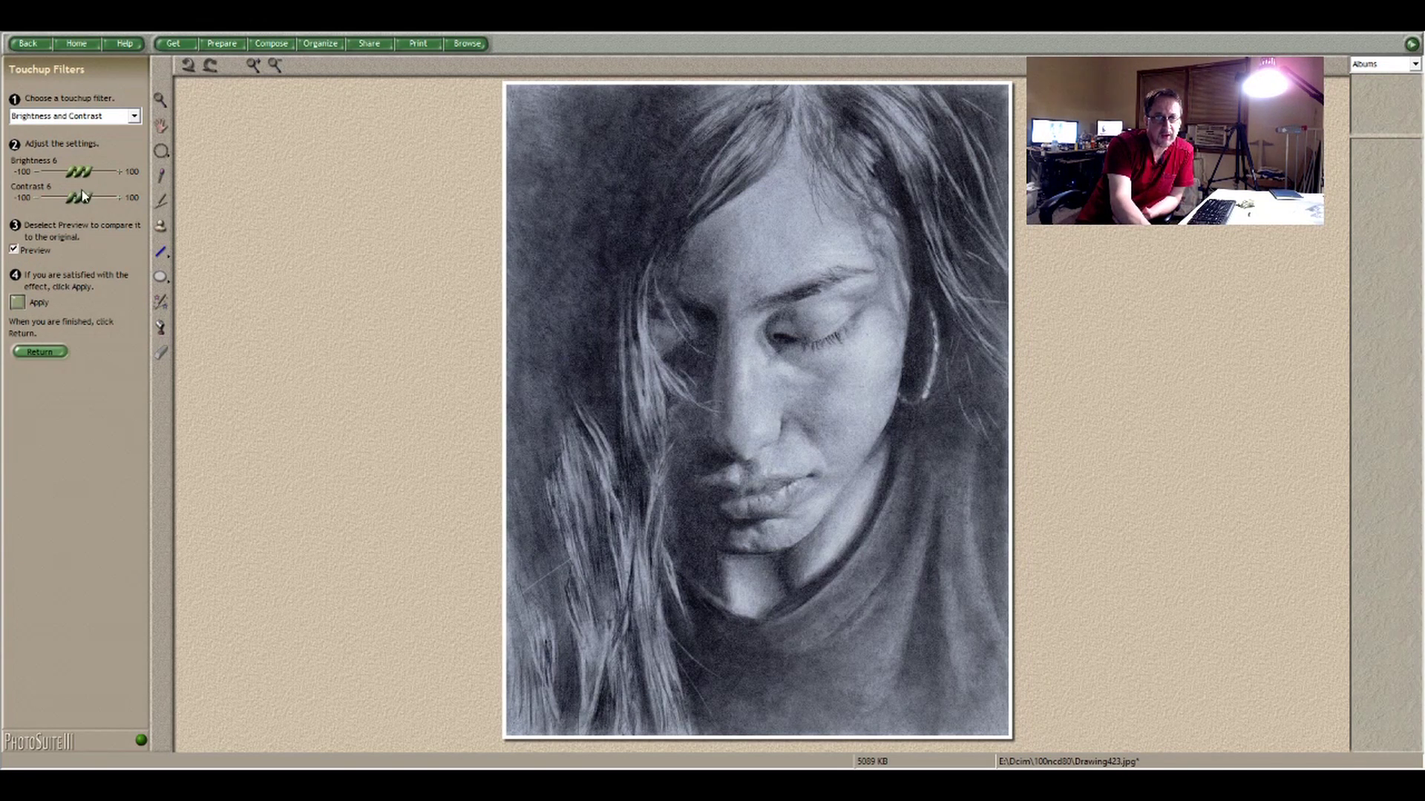
{"action": "left_click_drag", "start_coordinate": [82, 173], "coordinate": [79, 172]}
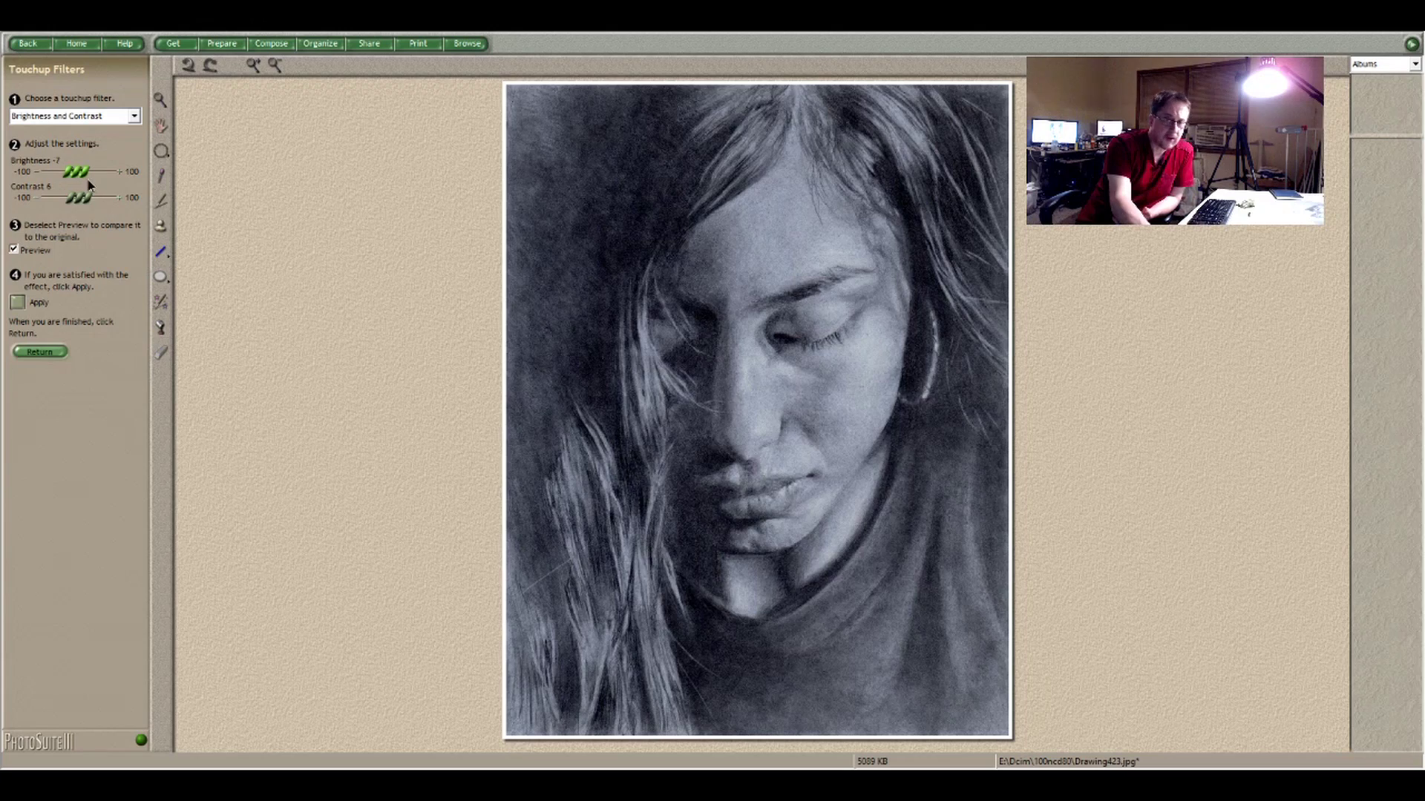
{"action": "left_click_drag", "start_coordinate": [86, 179], "coordinate": [79, 199]}
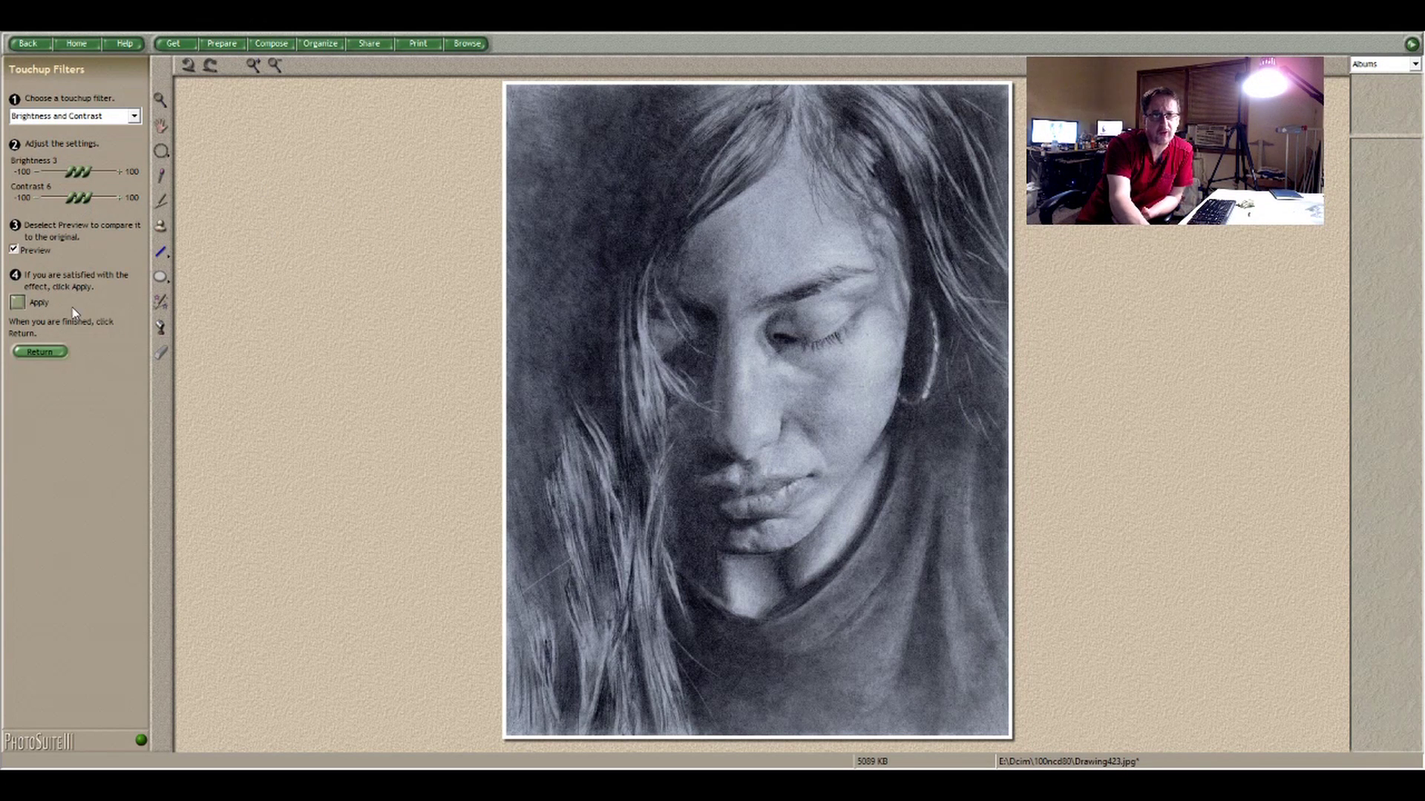
{"action": "left_click", "coordinate": [14, 250]}
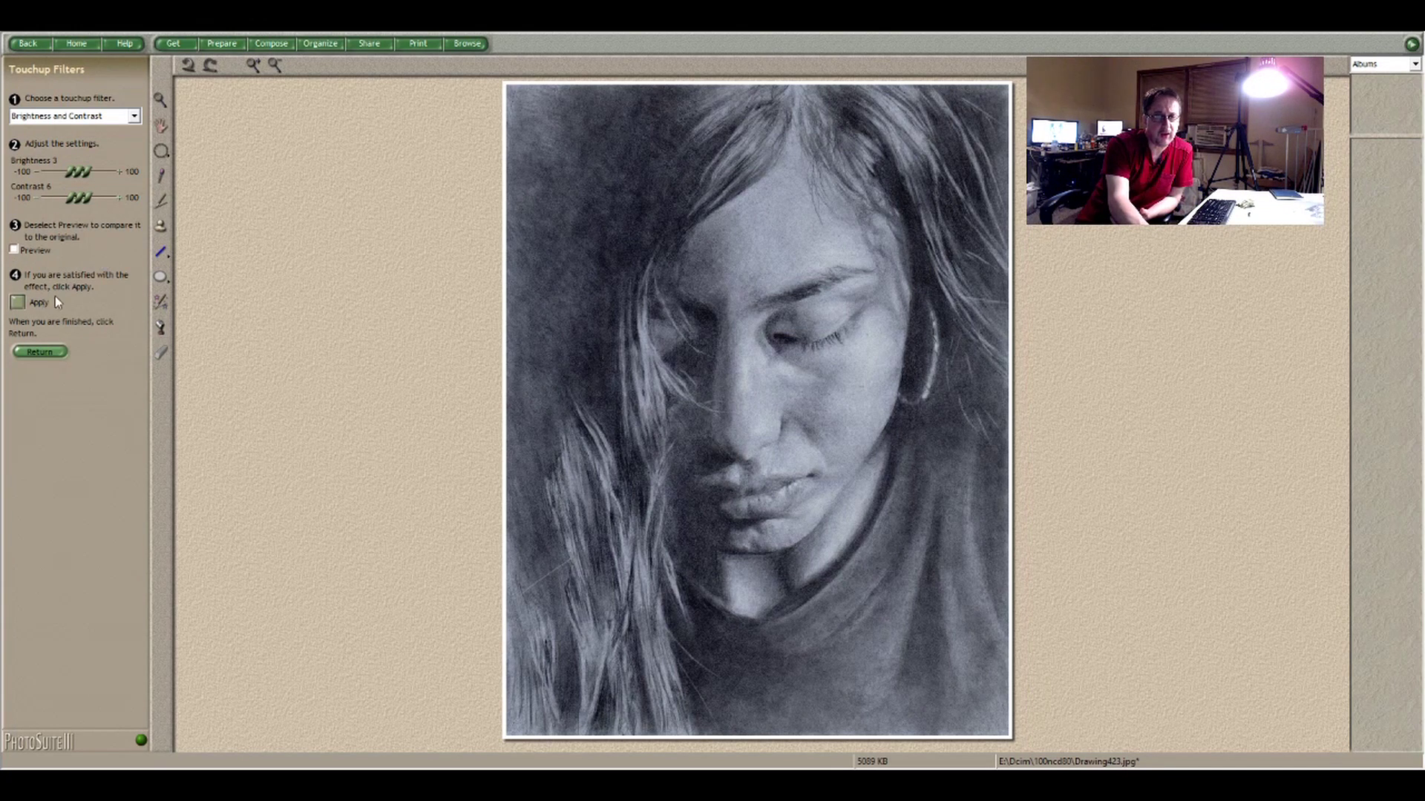
{"action": "left_click", "coordinate": [43, 350]}
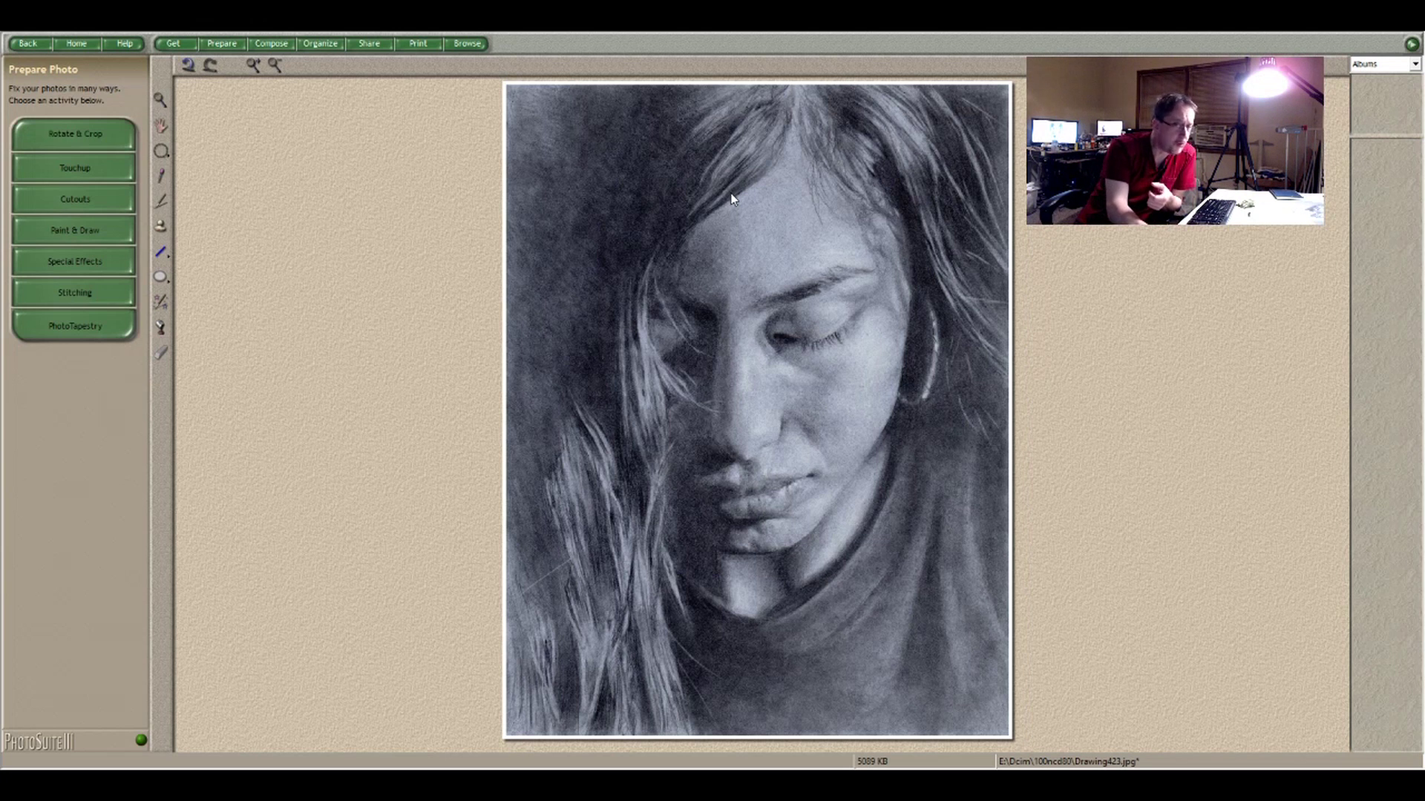
- Go back into Touchup > Touchup Filters, with brightness 3 and contrast 6 kept
{"action": "left_click", "coordinate": [97, 168]}
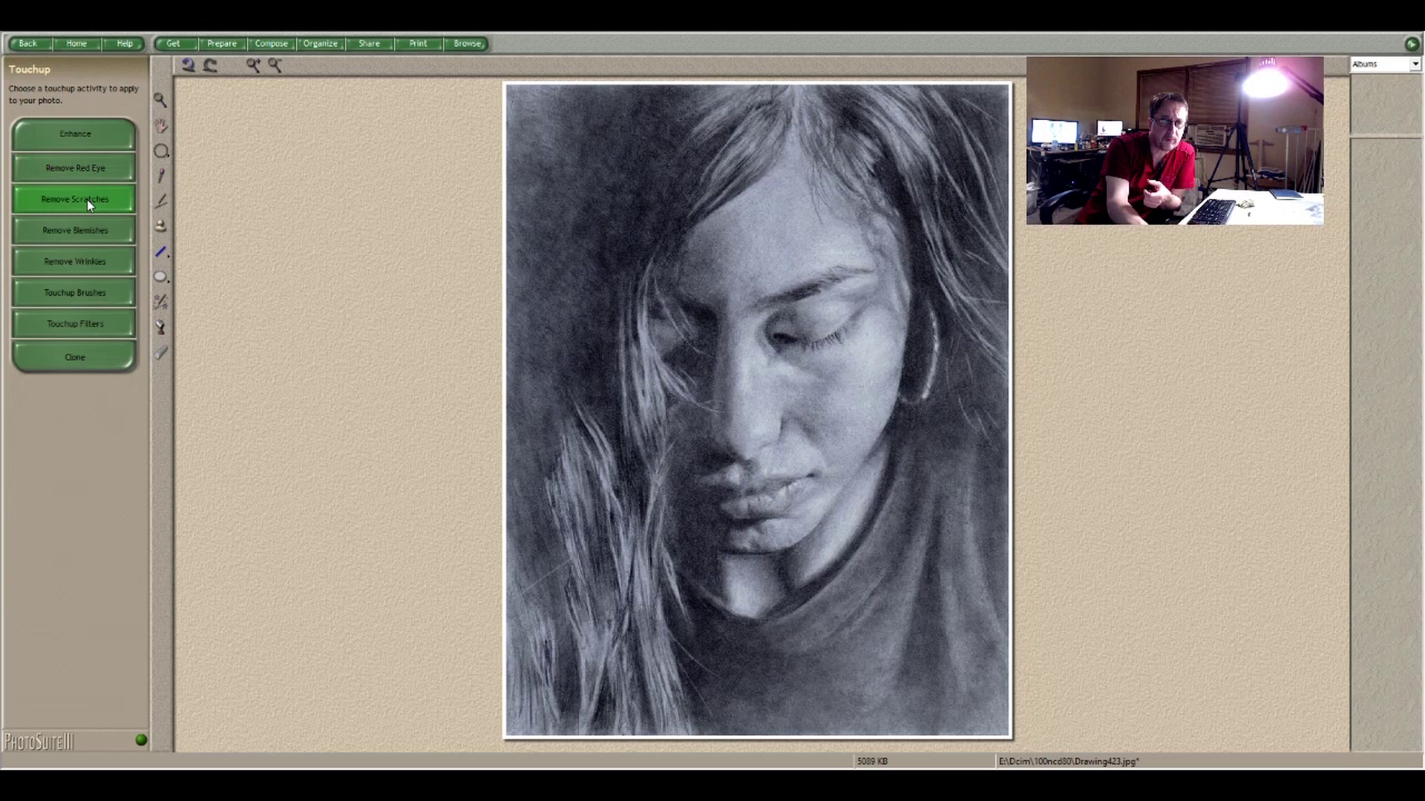
{"action": "left_click", "coordinate": [101, 319]}
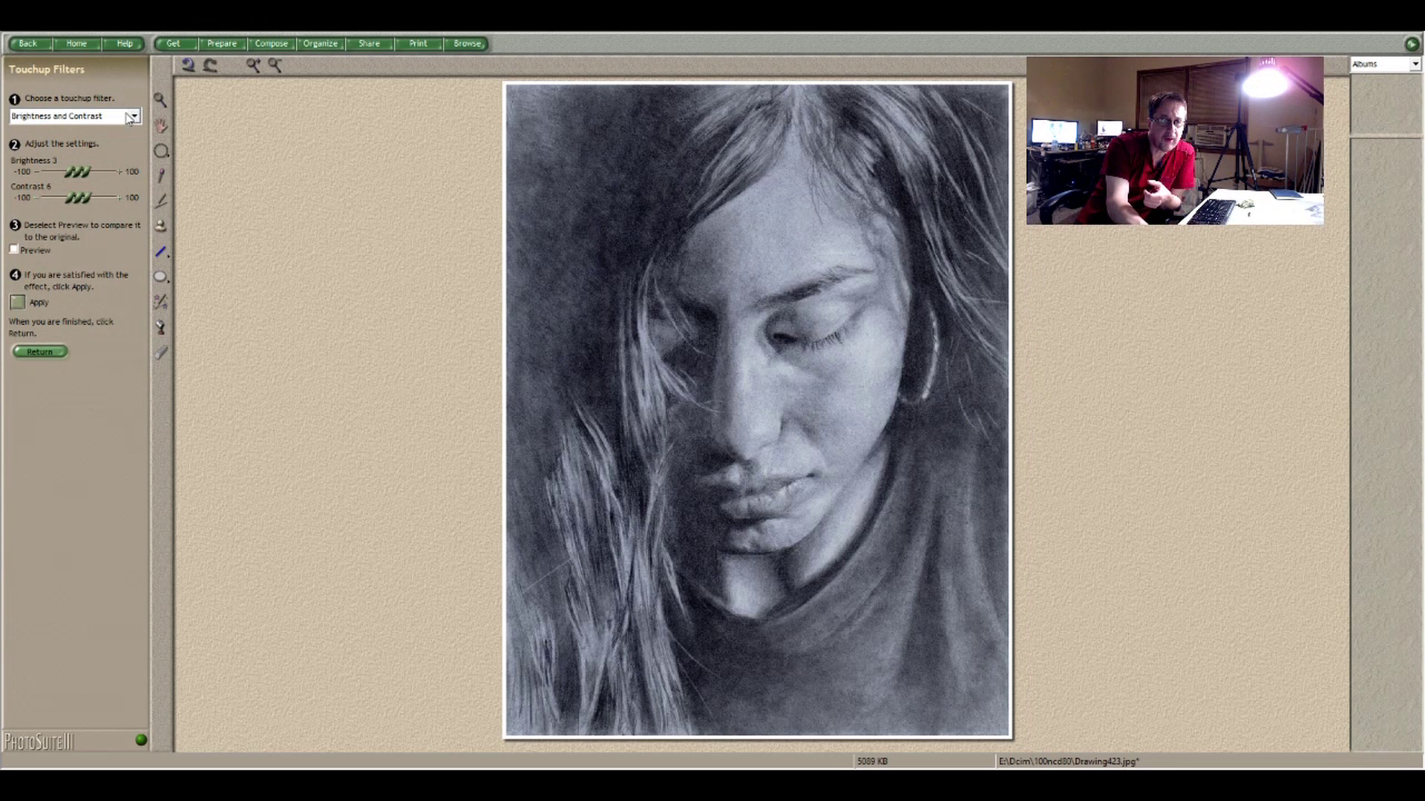
- Use Fix Colors to drop Saturation to -61 with Preview on, then apply it
{"action": "left_click", "coordinate": [93, 145]}
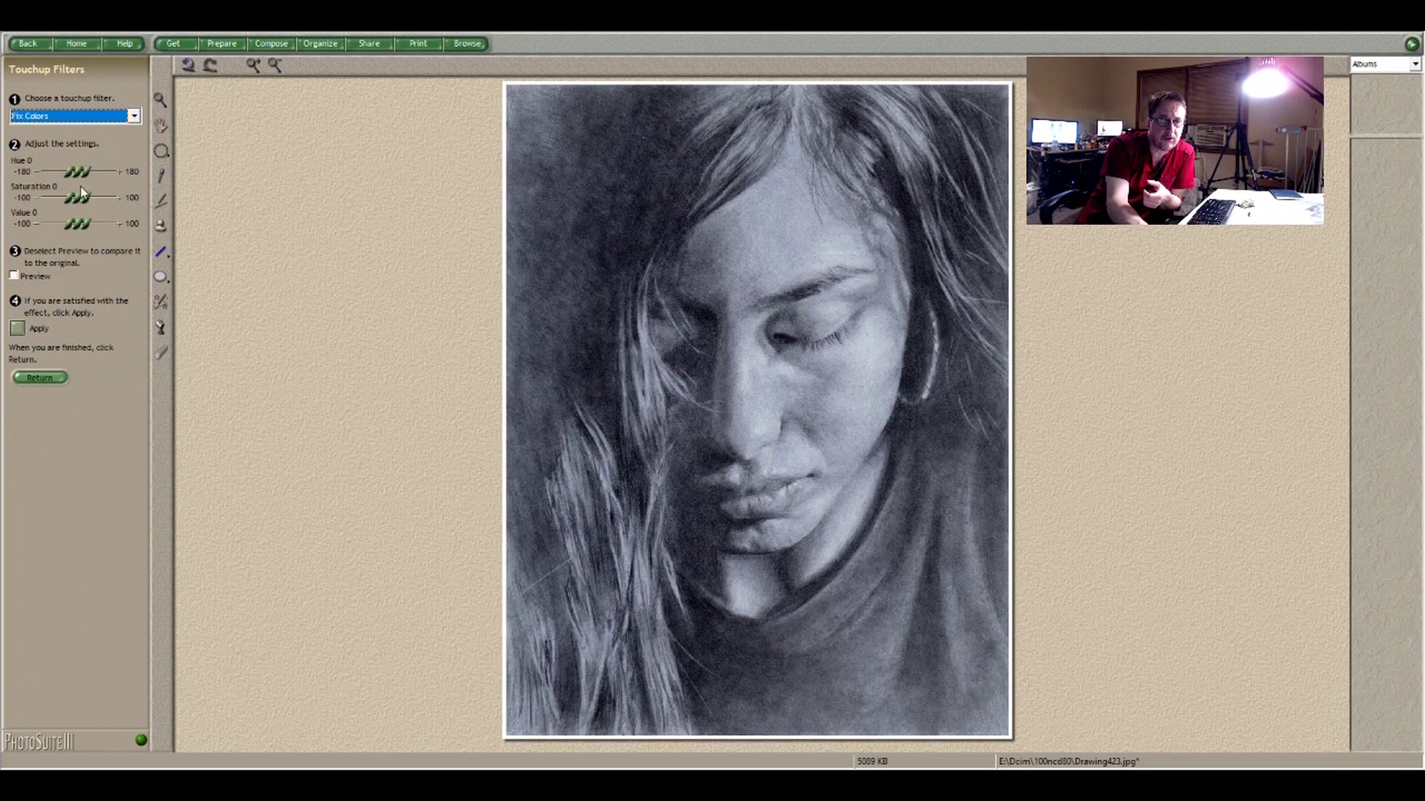
{"action": "left_click_drag", "start_coordinate": [80, 196], "coordinate": [63, 196]}
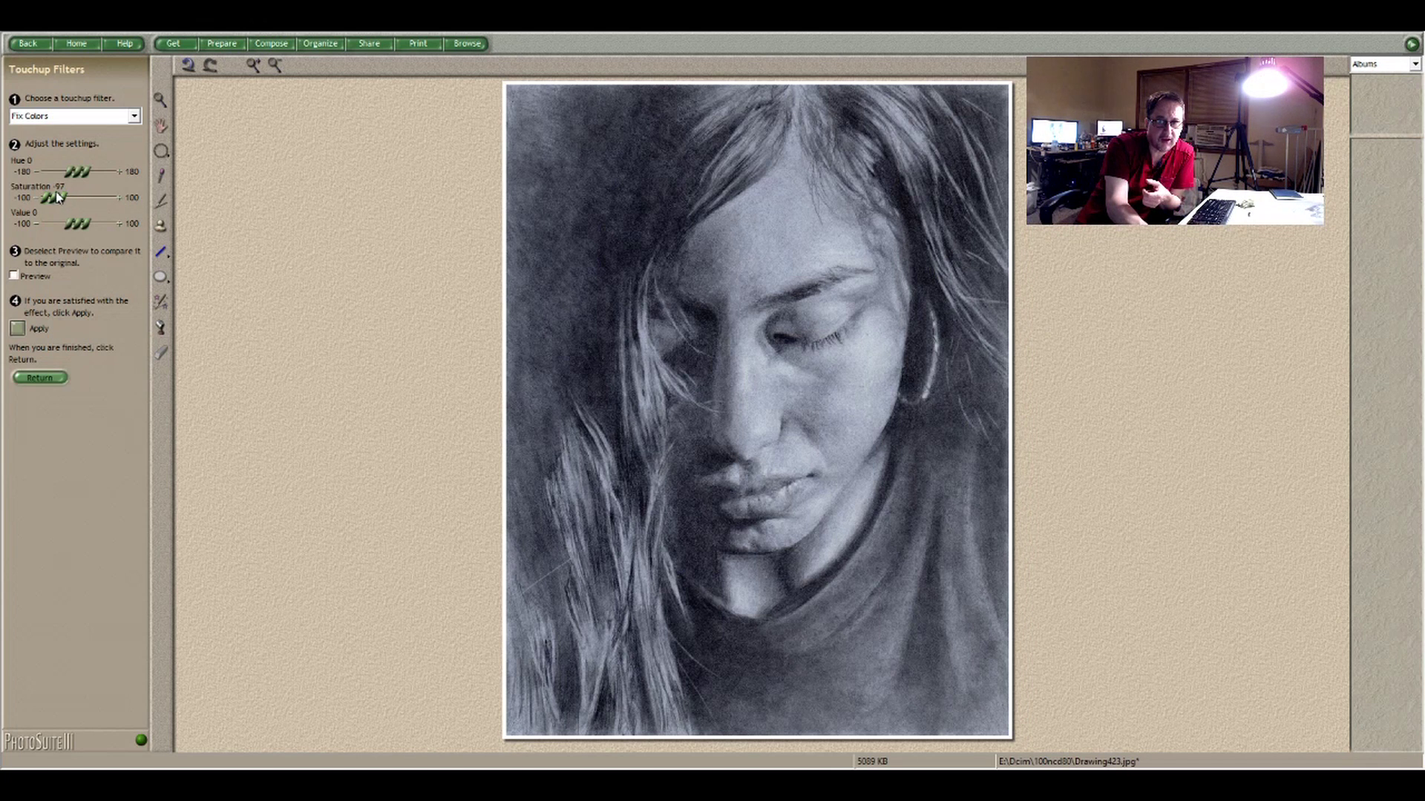
{"action": "left_click", "coordinate": [16, 276]}
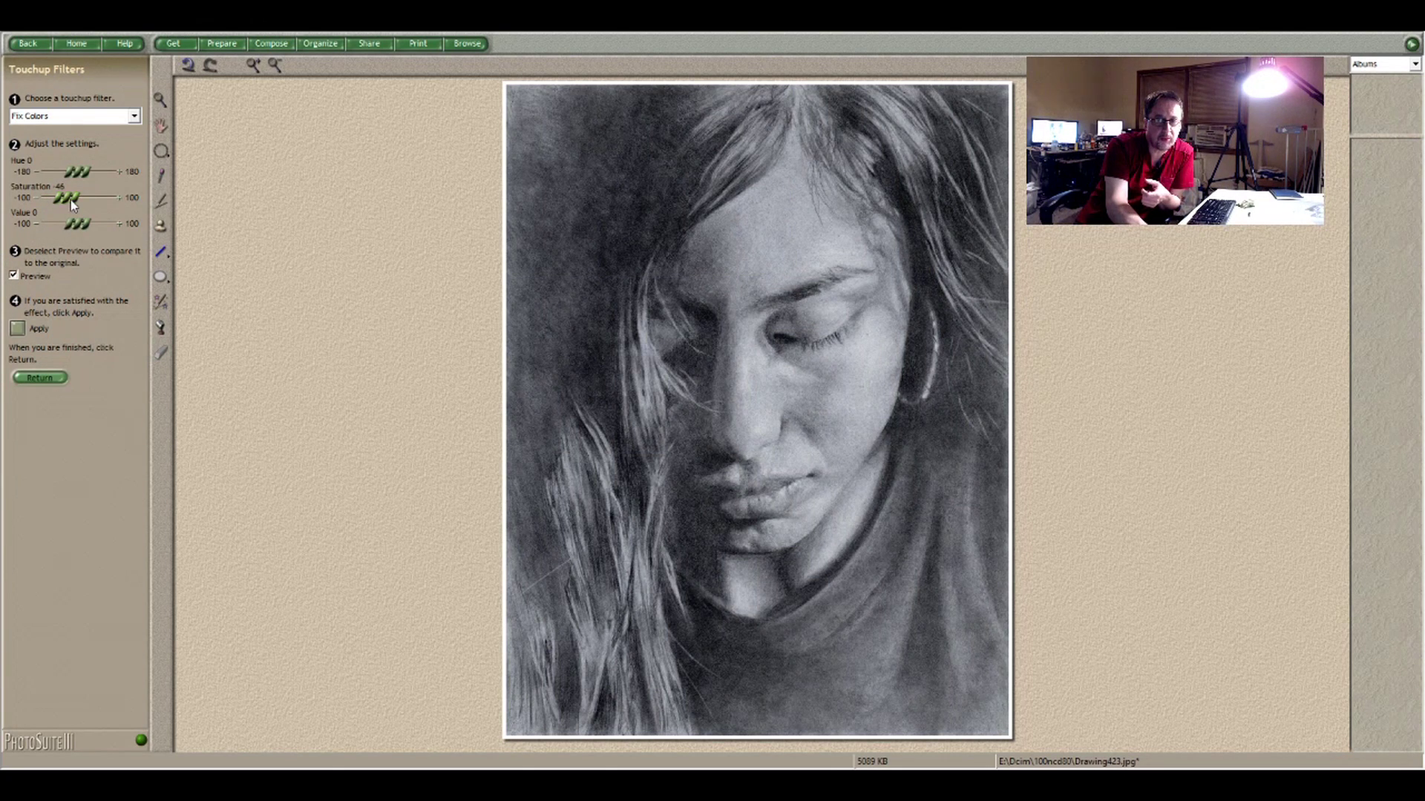
{"action": "left_click_drag", "start_coordinate": [72, 204], "coordinate": [68, 201]}
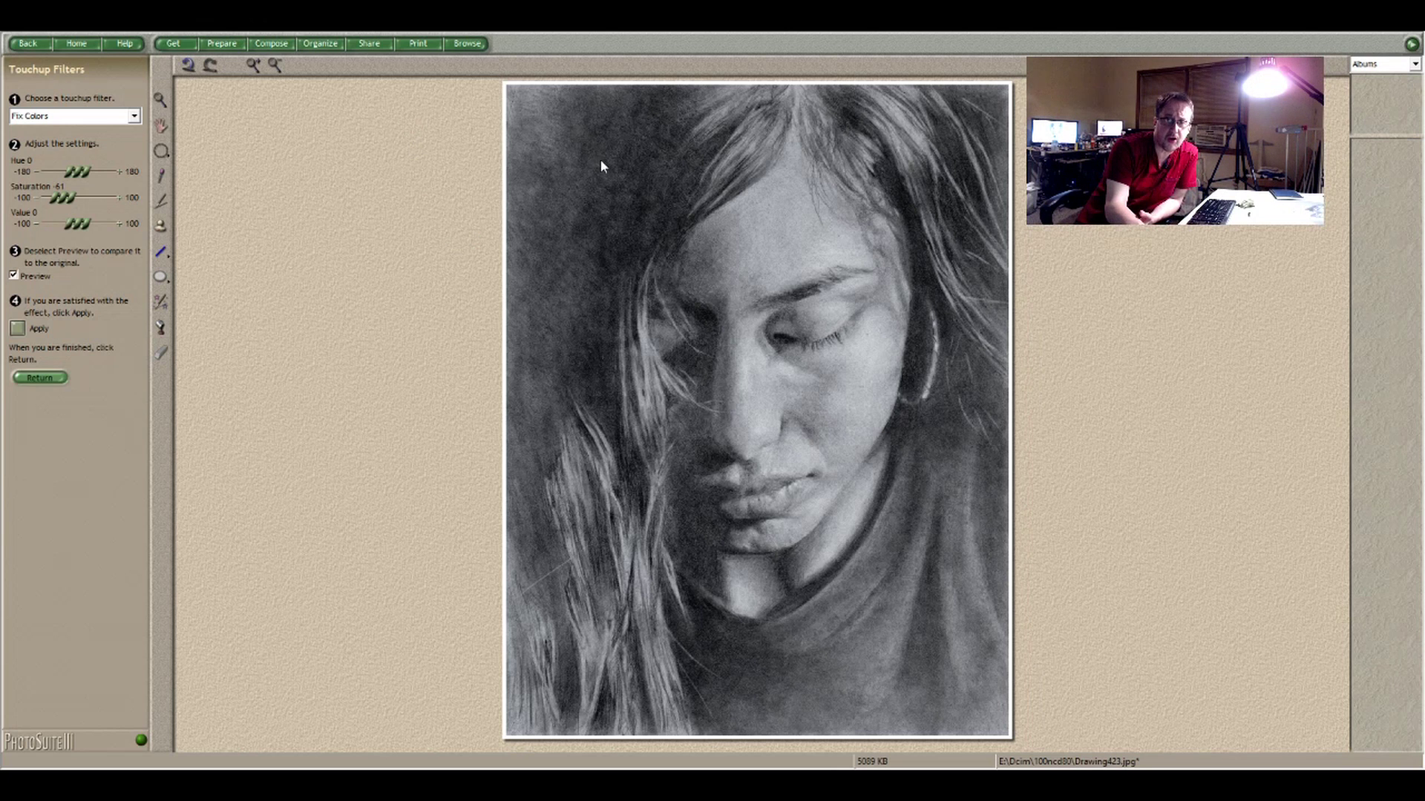
{"action": "left_click", "coordinate": [18, 329]}
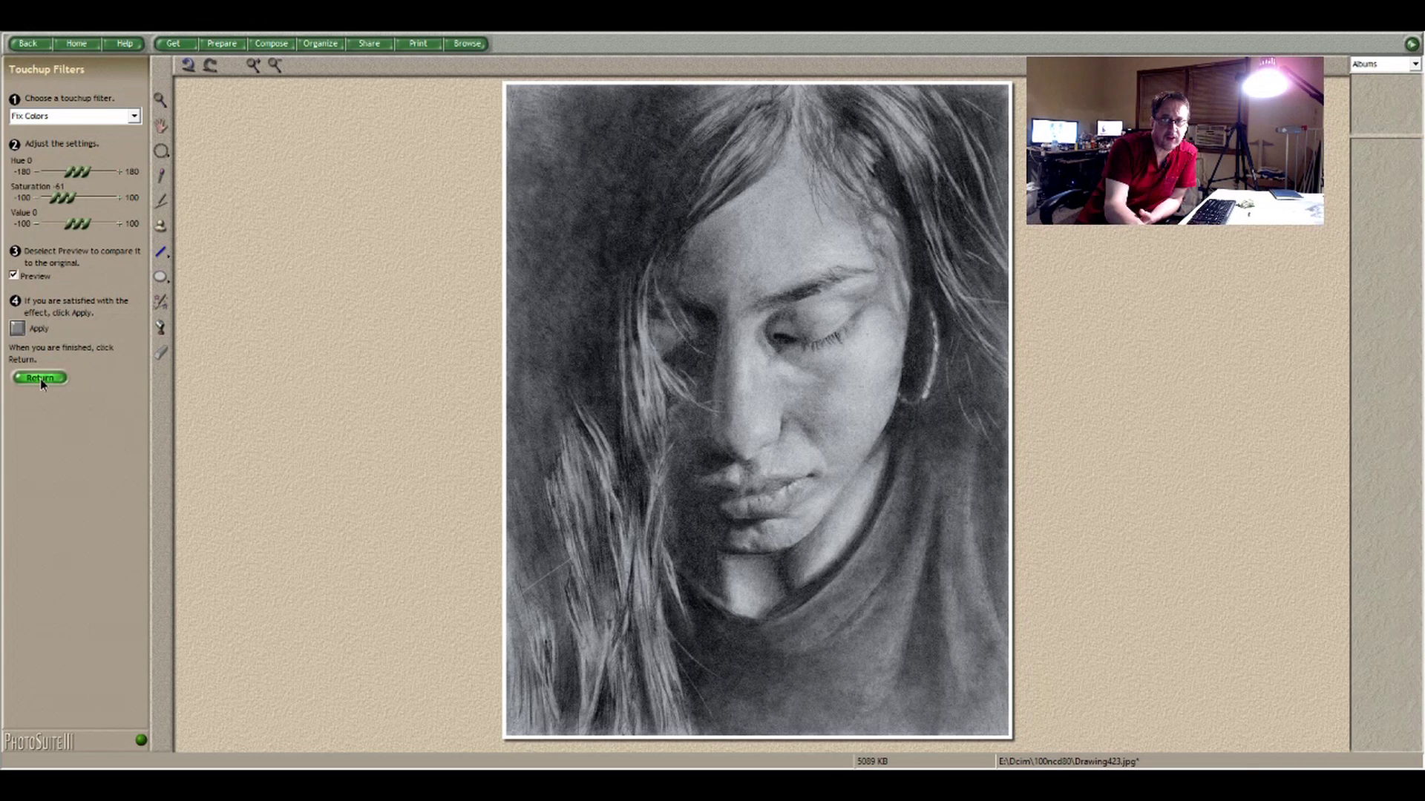
{"action": "left_click", "coordinate": [40, 378]}
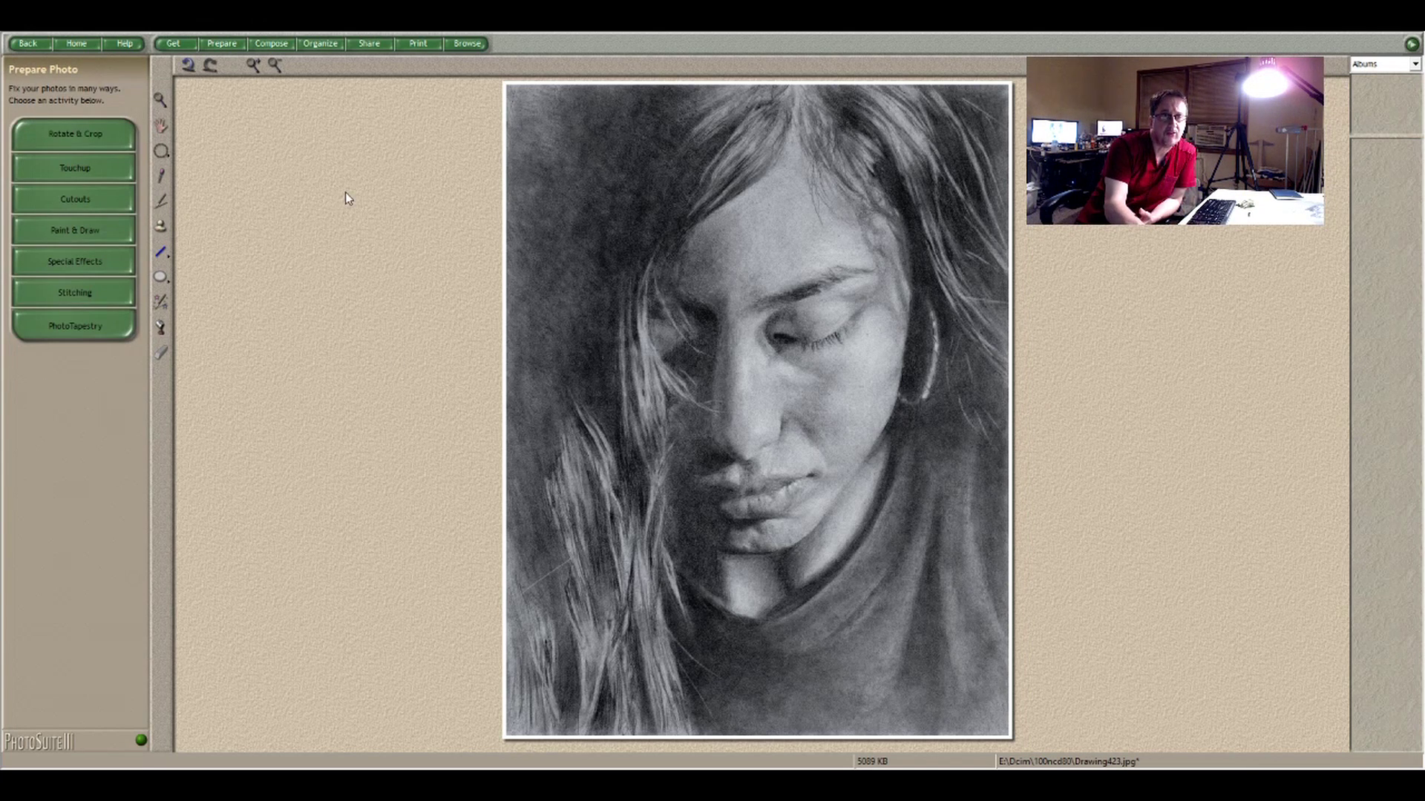